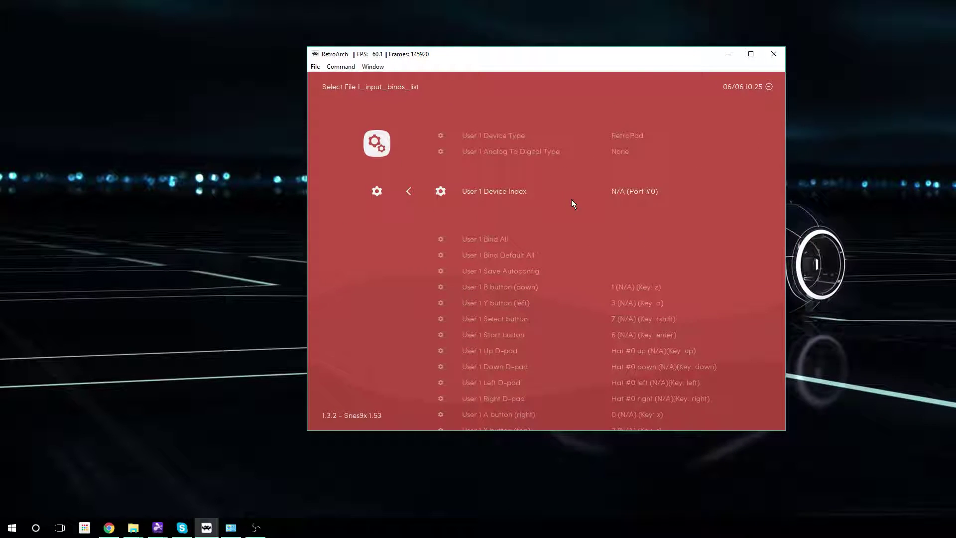
# Step: Leave the User 1 binds list and return to the main Settings category
pyautogui.press('BackSpace')
pyautogui.press('BackSpace')
pyautogui.press('Left')
pyautogui.press('Right')
pyautogui.press('Right')
pyautogui.press('Left')
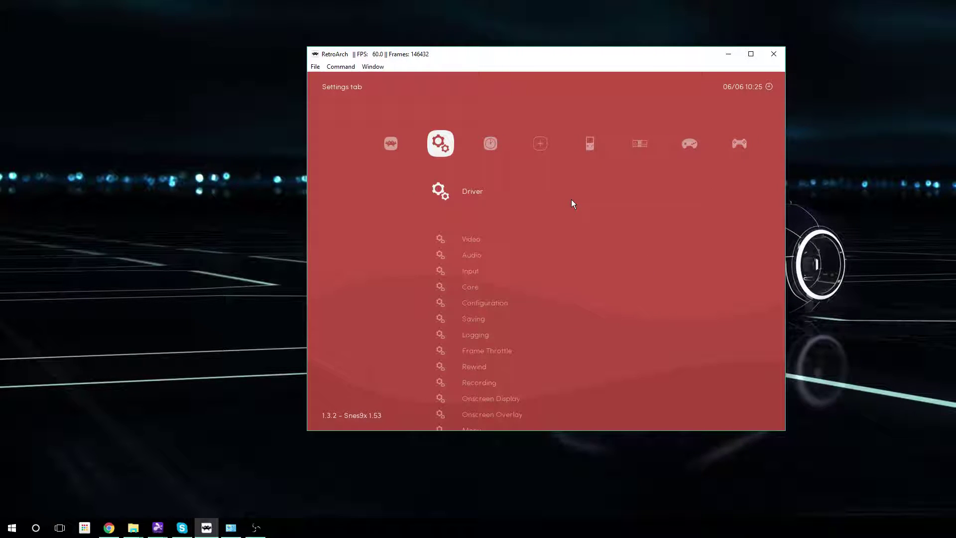
pyautogui.press('Left')
pyautogui.press('Right')
# Step: Open the Input User 1 Binds list from the Input settings
pyautogui.press('Down')
pyautogui.press('Down')
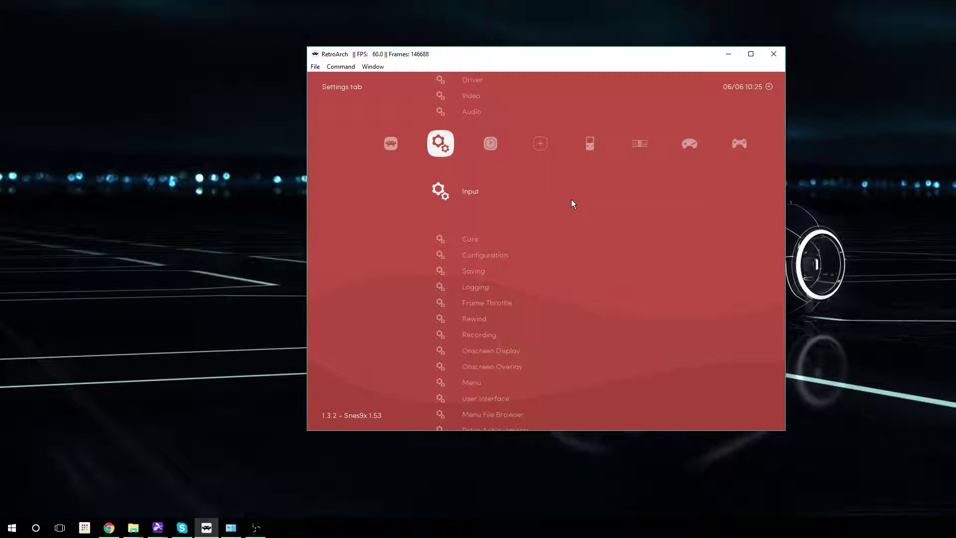
pyautogui.press('Return')
pyautogui.press('Down')
pyautogui.press('Down')
pyautogui.press('Down')
pyautogui.press('Down')
pyautogui.press('Down')
pyautogui.press('Down')
pyautogui.press('Down')
pyautogui.press('Down')
pyautogui.press('Down')
pyautogui.press('Down')
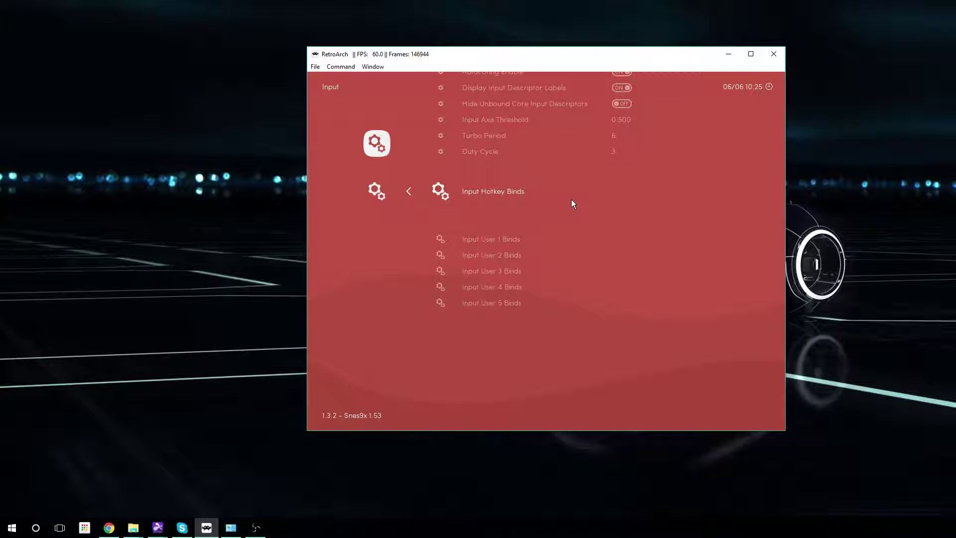
pyautogui.press('Down')
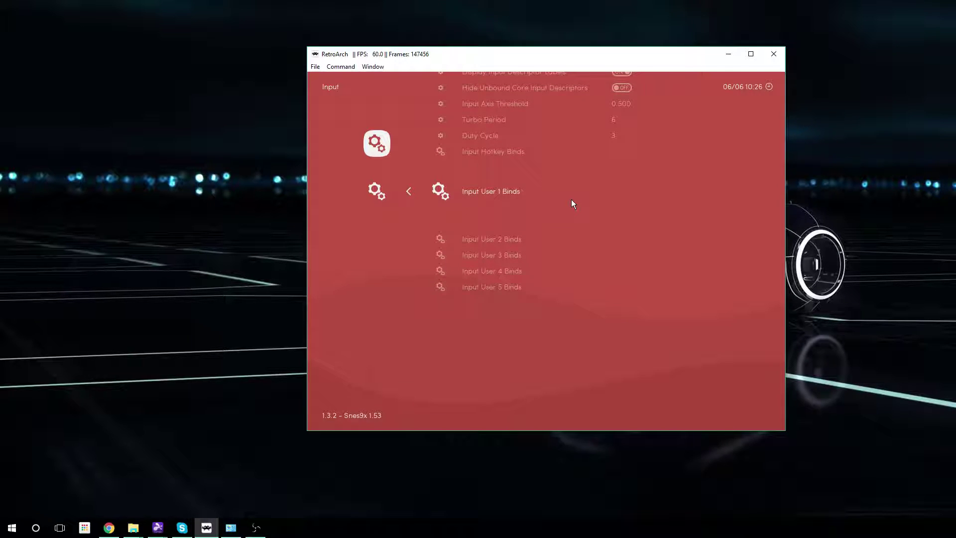
pyautogui.press('Return')
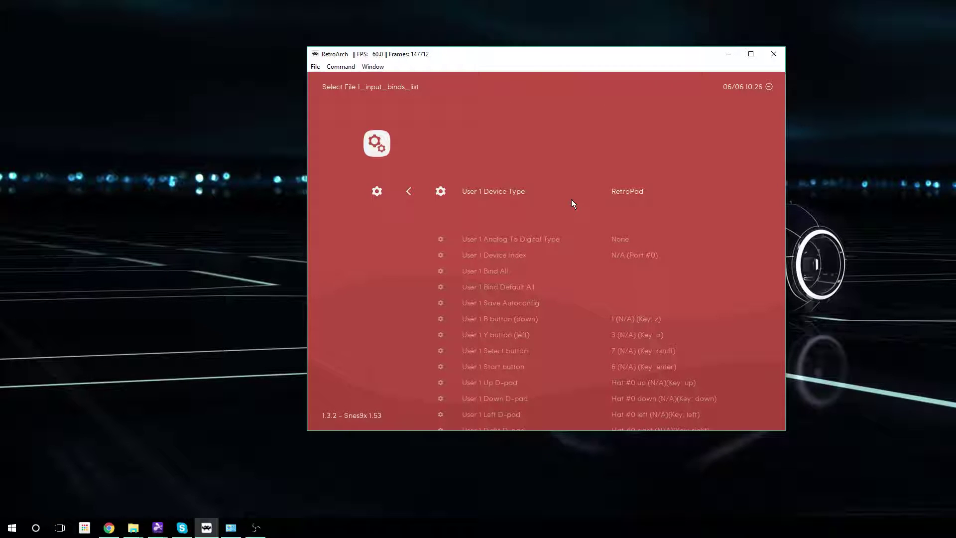
# Step: Check which controller is assigned to User 1 Device Index
pyautogui.press('Down')
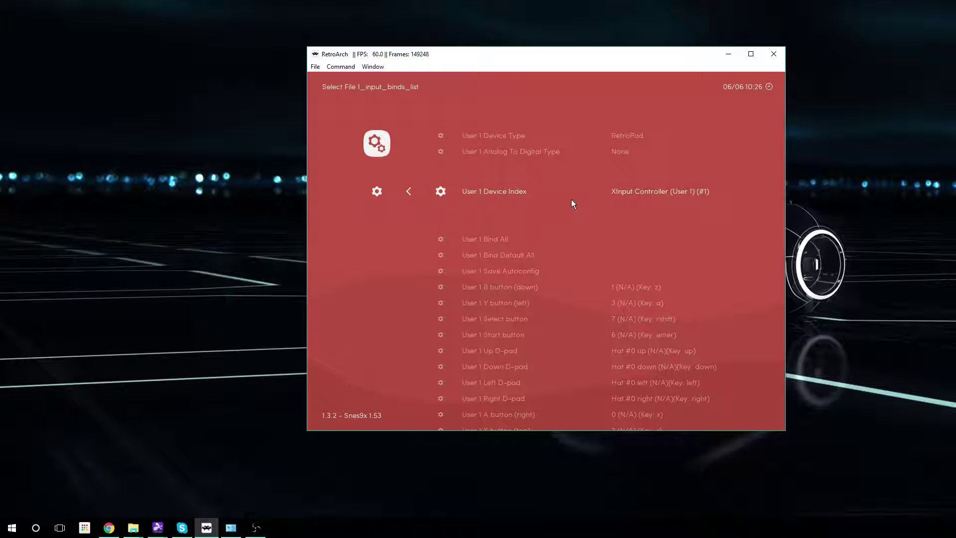
pyautogui.press('Down')
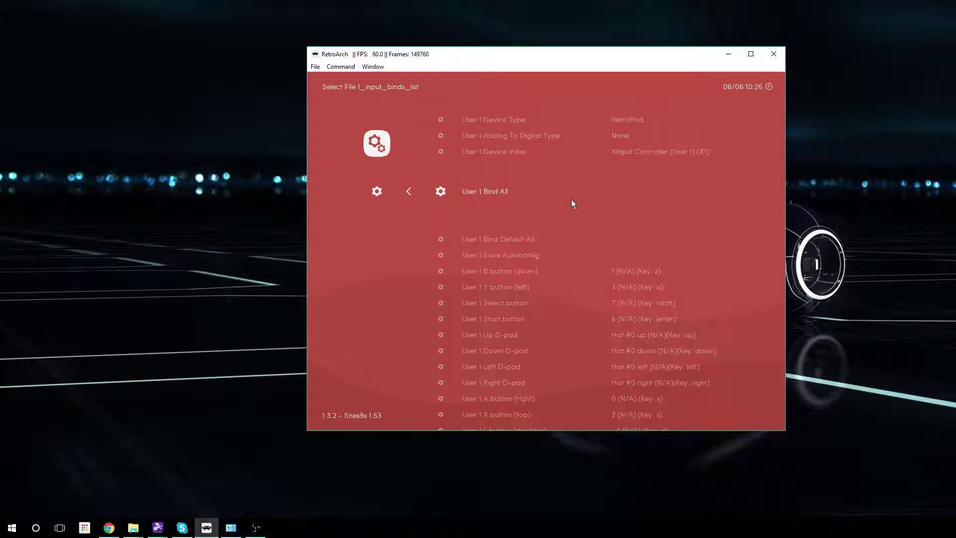
pyautogui.press('Up')
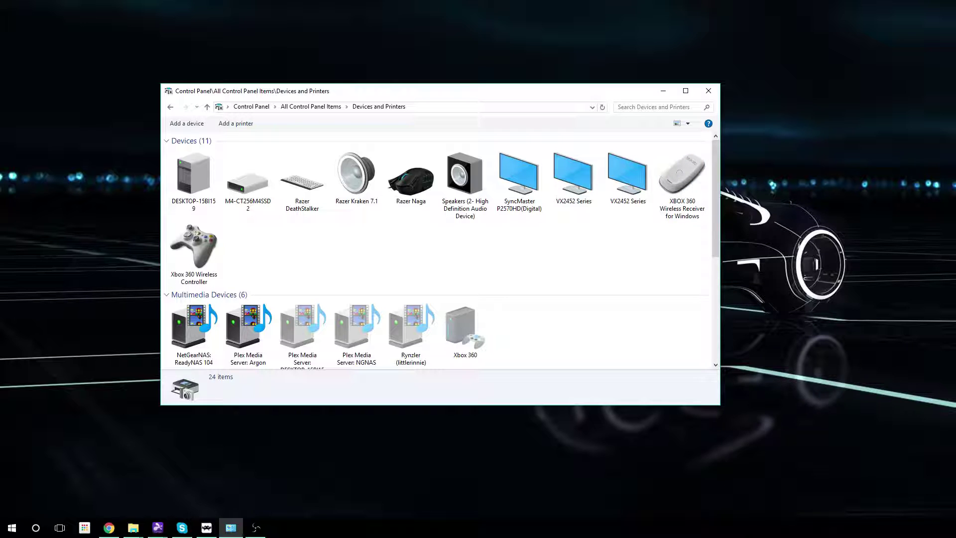
# Step: Place the Devices and Printers window beside RetroArch to compare the connected controller with the User 1 Device Index
pyautogui.hotkey('alt', 'Tab')
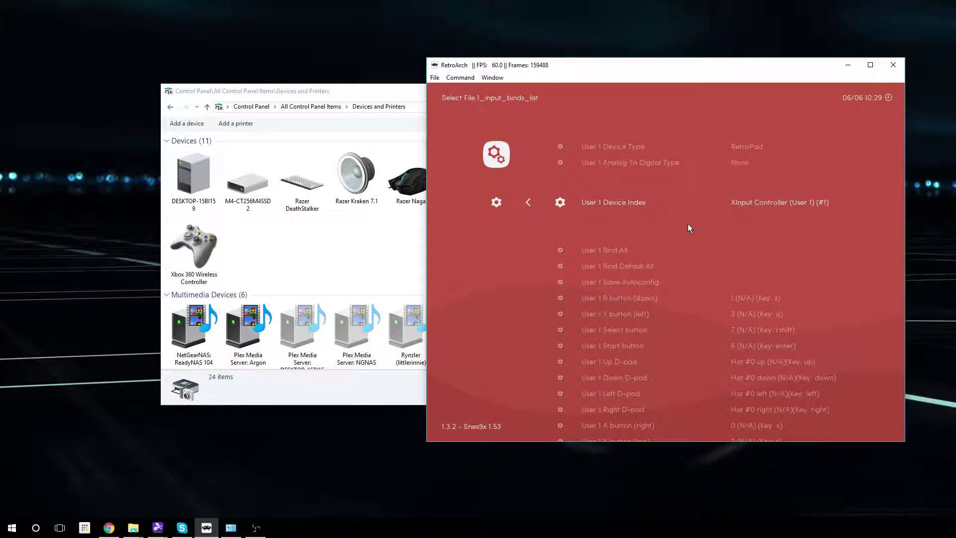
pyautogui.moveTo(329, 89); pyautogui.dragTo(190, 115)
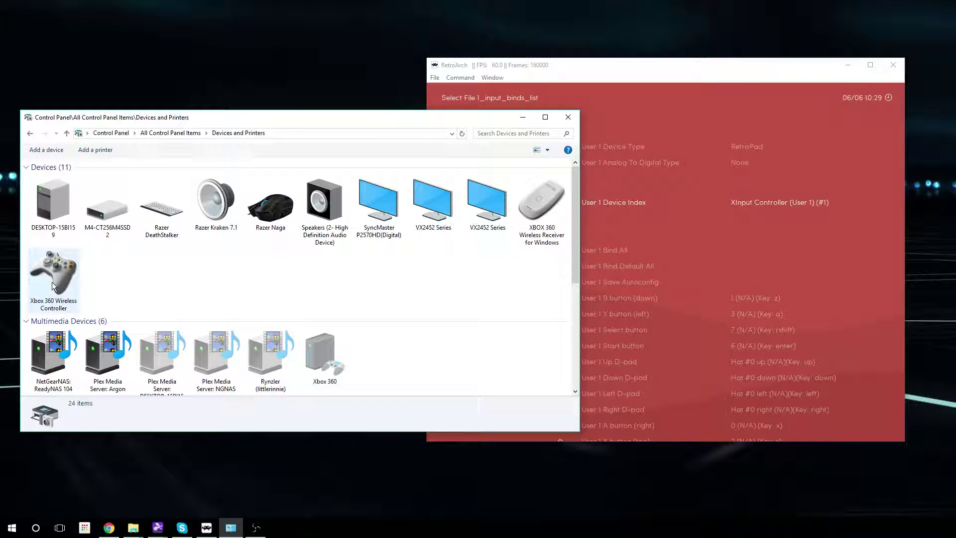
pyautogui.click(734, 65)
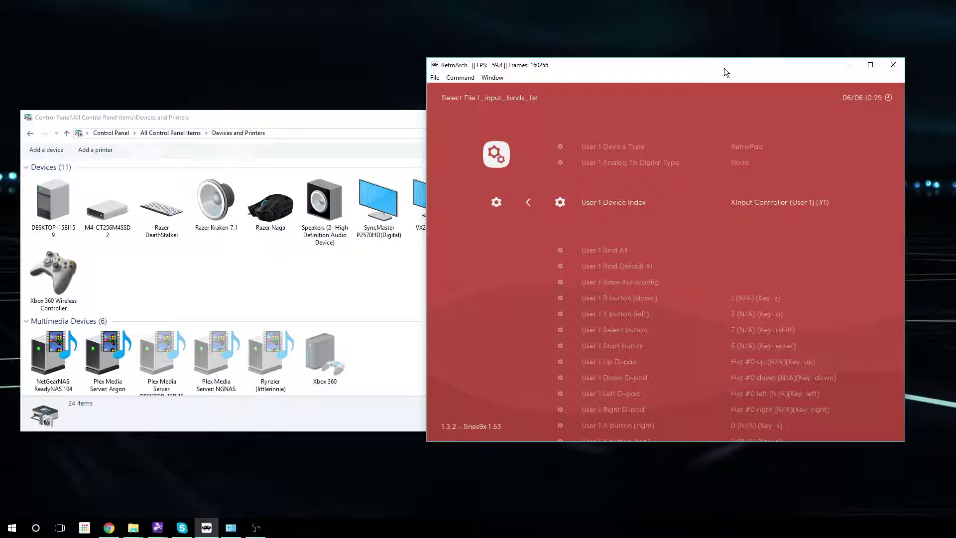
# Step: Clear RetroArch and Devices and Printers from this screen and bring in the File Explorer window showing the systems folder
pyautogui.press('Escape')
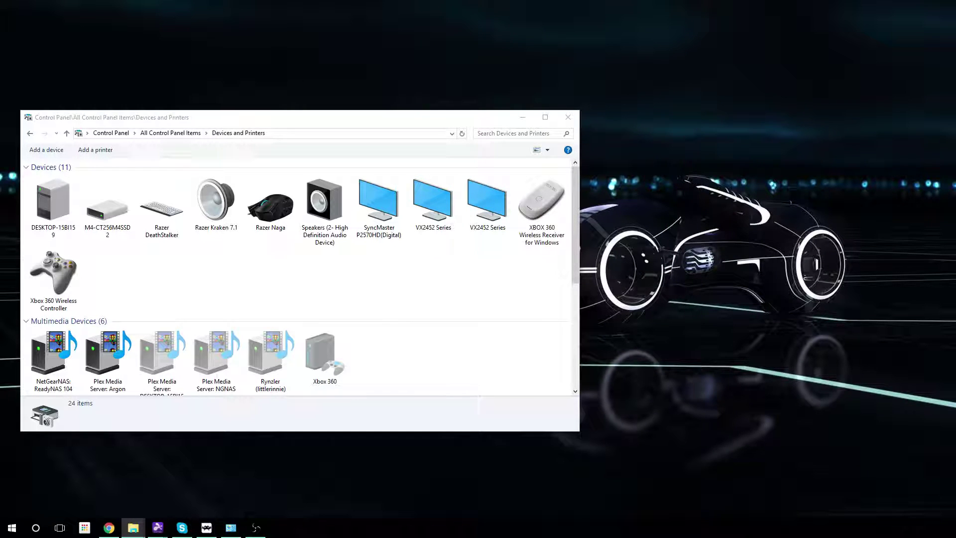
pyautogui.moveTo(954, 25); pyautogui.dragTo(567, 25)
pyautogui.moveTo(244, 127); pyautogui.dragTo(955, 149)
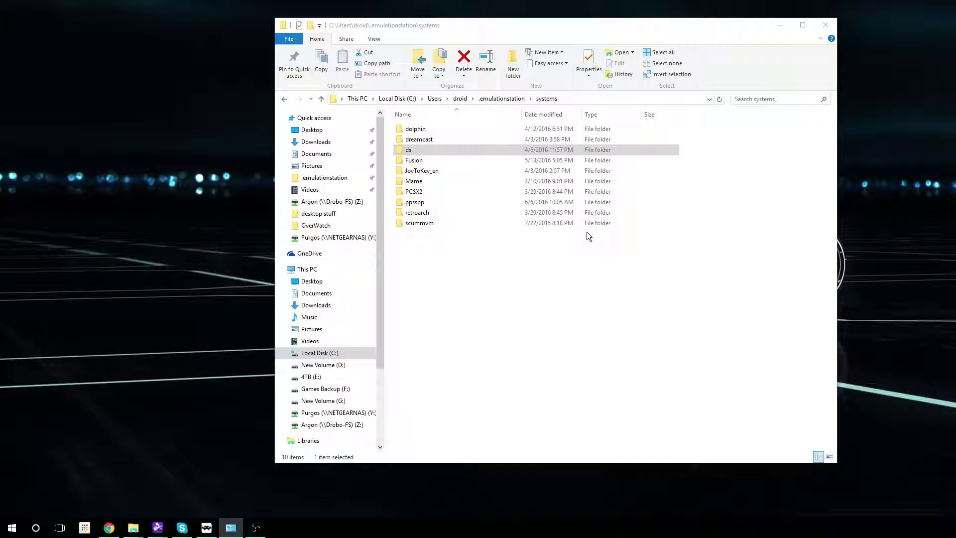
# Step: Launch Fusion.exe from the Fusion folder inside systems
pyautogui.click(415, 161)
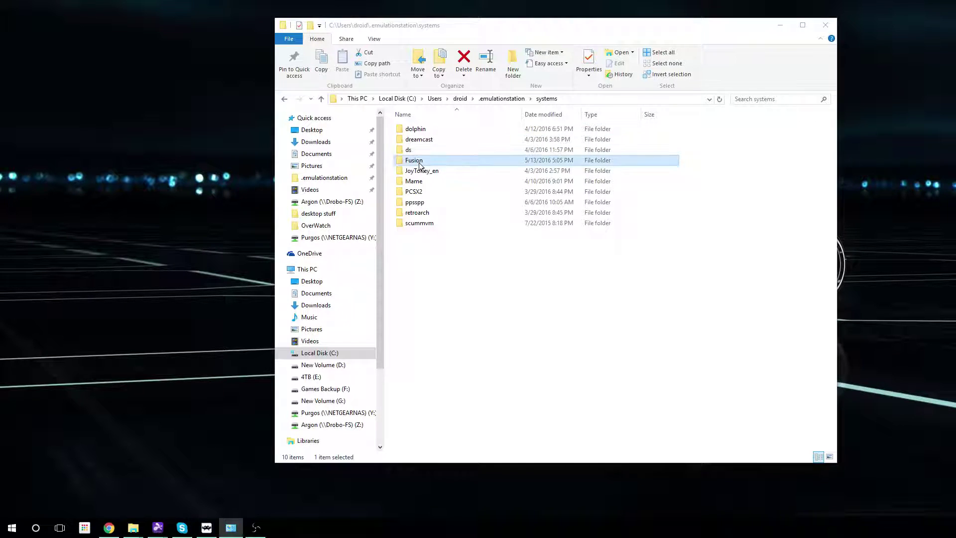
pyautogui.doubleClick(420, 163)
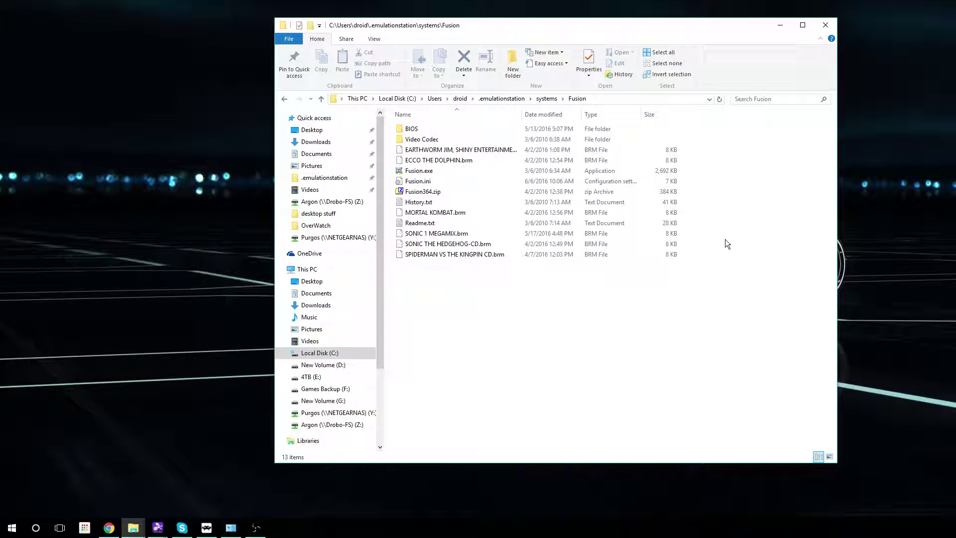
pyautogui.doubleClick(424, 172)
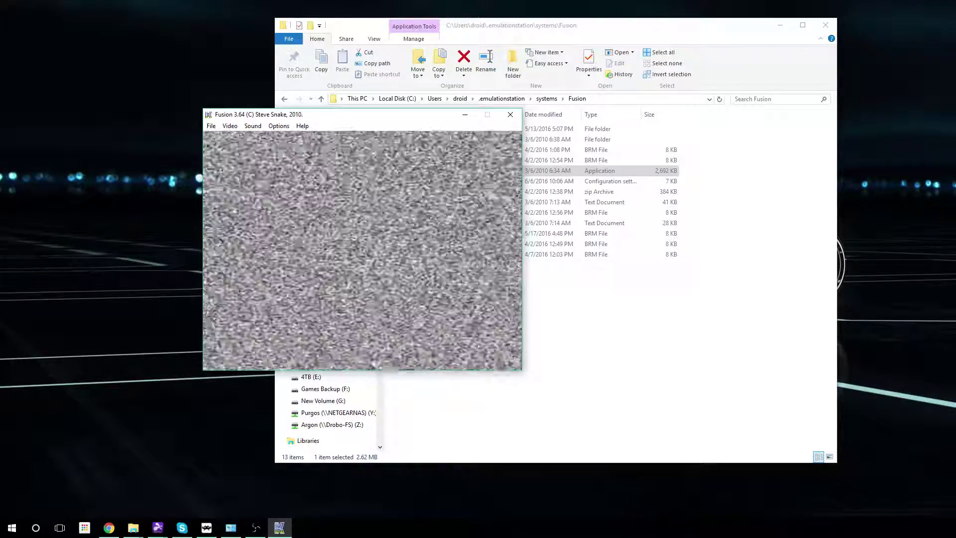
pyautogui.hotkey('alt', 'Tab')
pyautogui.moveTo(902, 60); pyautogui.dragTo(438, 43)
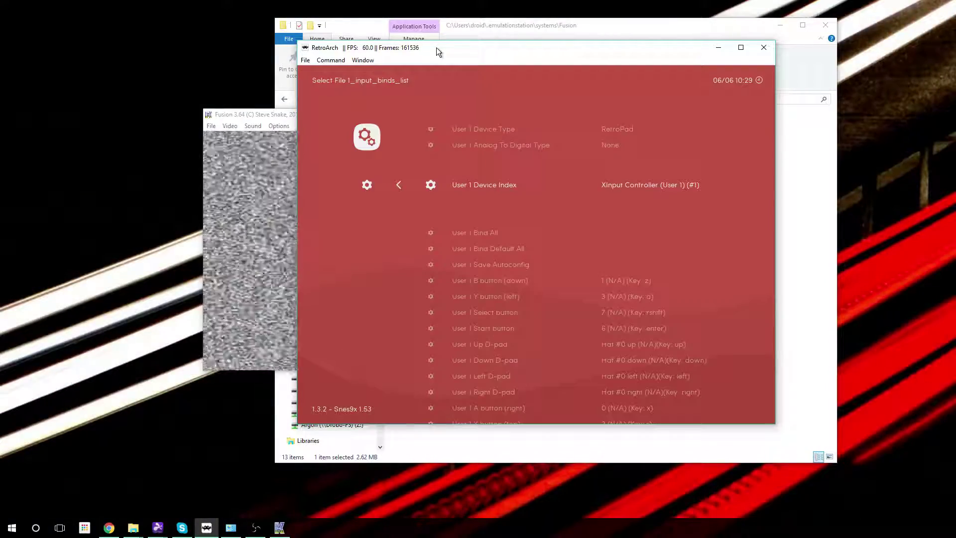
pyautogui.moveTo(436, 47); pyautogui.dragTo(955, 129)
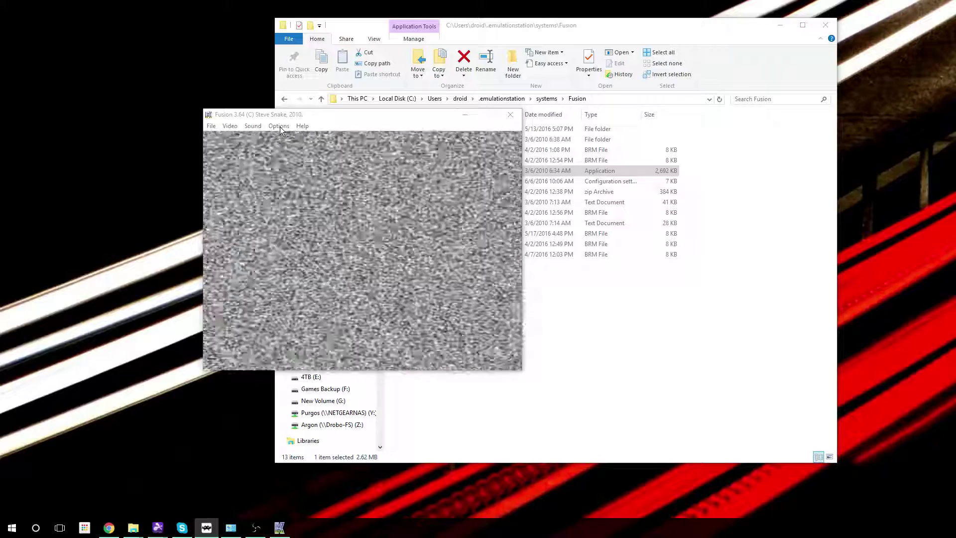
# Step: Review the input devices available for Genesis Port 1 in Fusion's controller configuration, keeping the Xbox 360 controller selected, and close Fusion
pyautogui.click(279, 126)
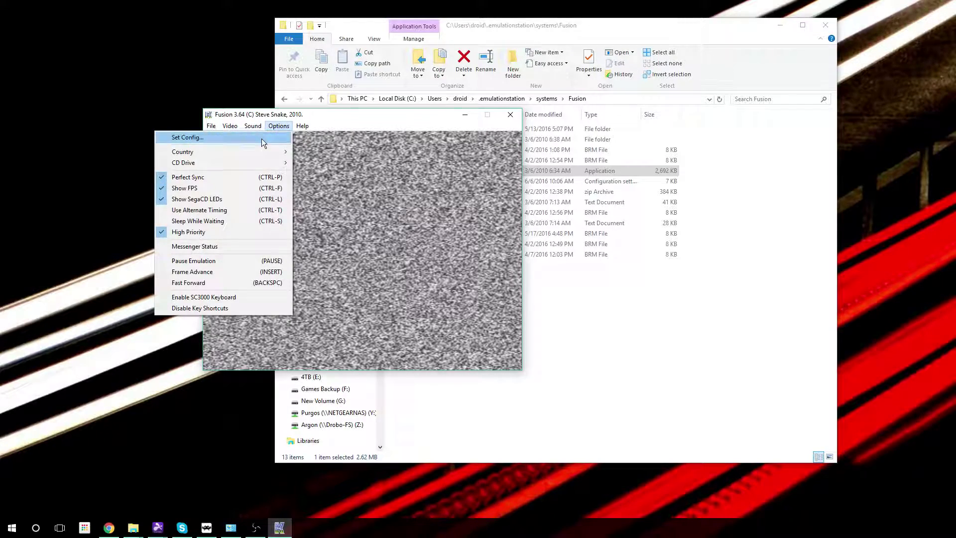
pyautogui.click(261, 138)
pyautogui.click(324, 139)
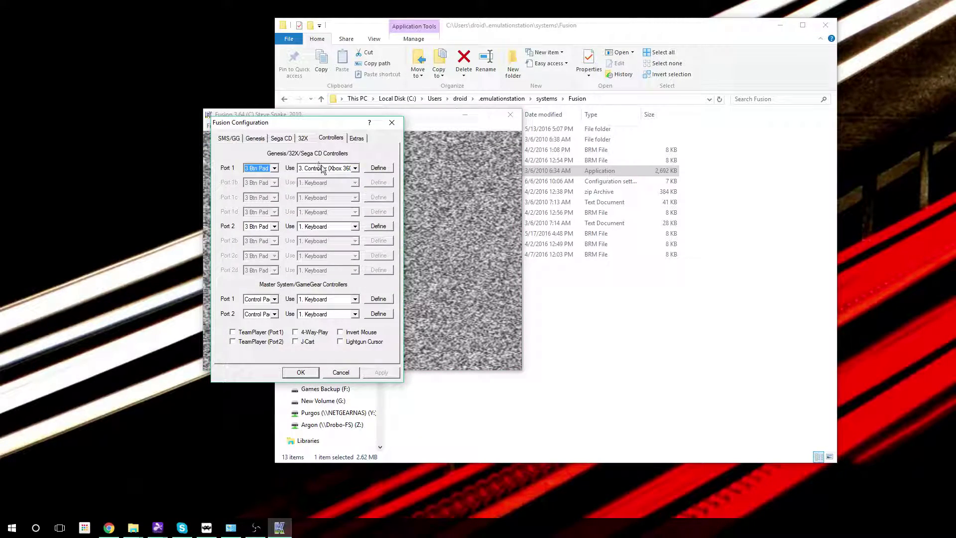
pyautogui.click(355, 168)
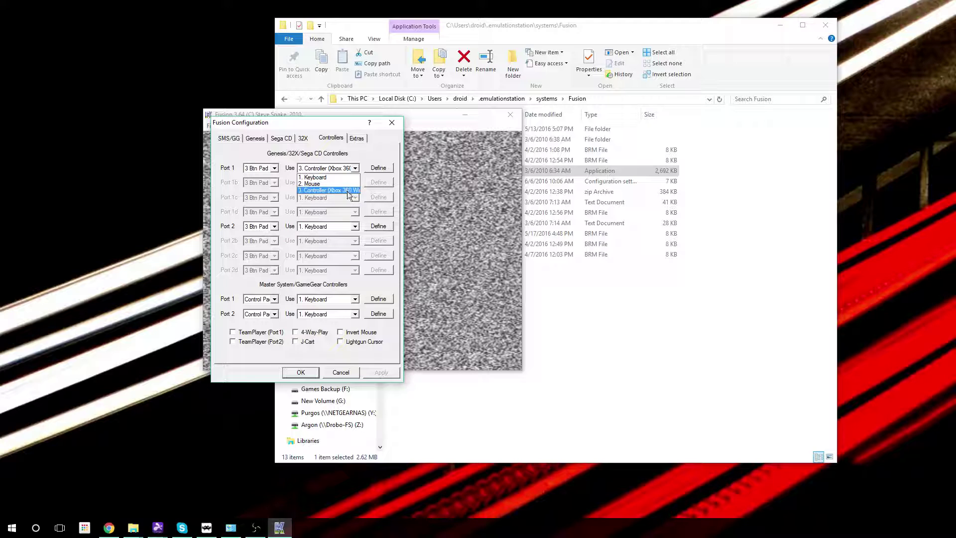
pyautogui.click(381, 158)
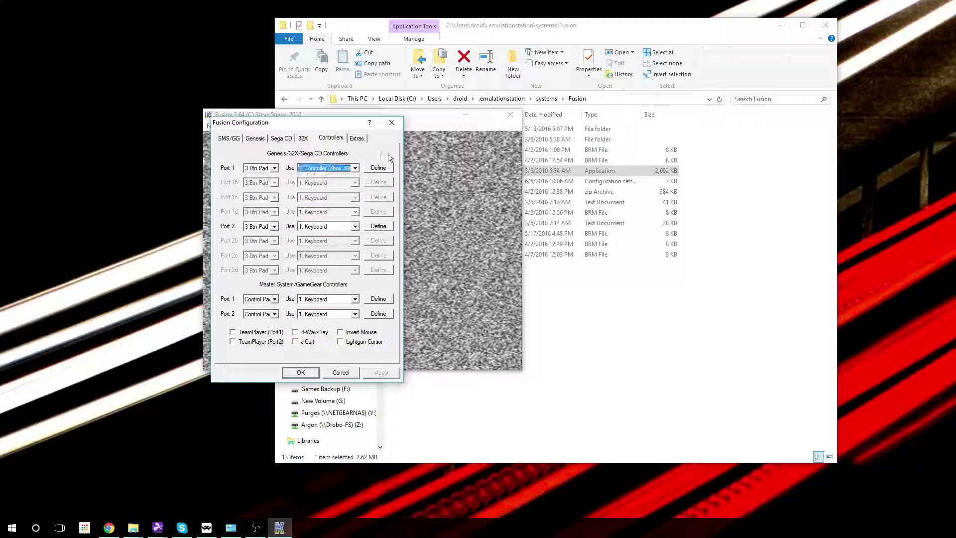
pyautogui.click(355, 169)
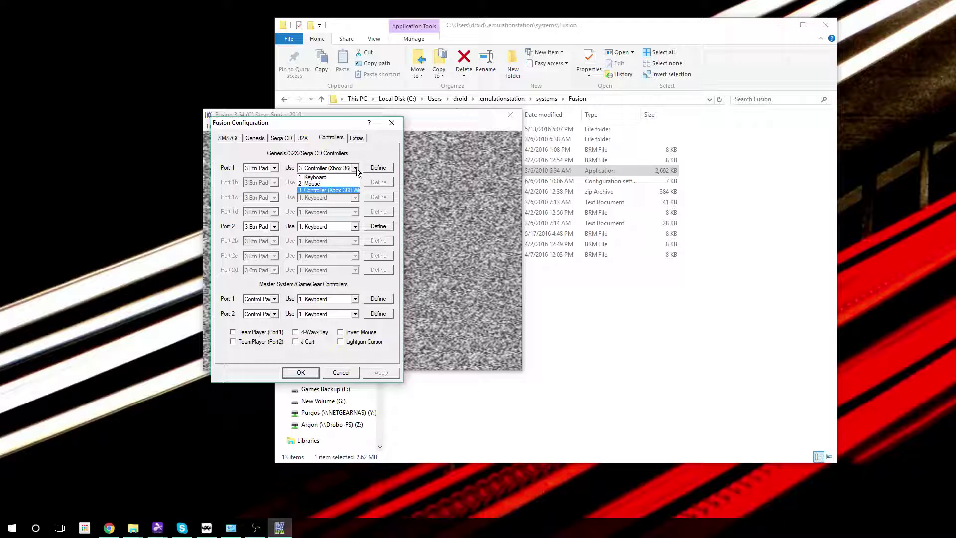
pyautogui.click(329, 191)
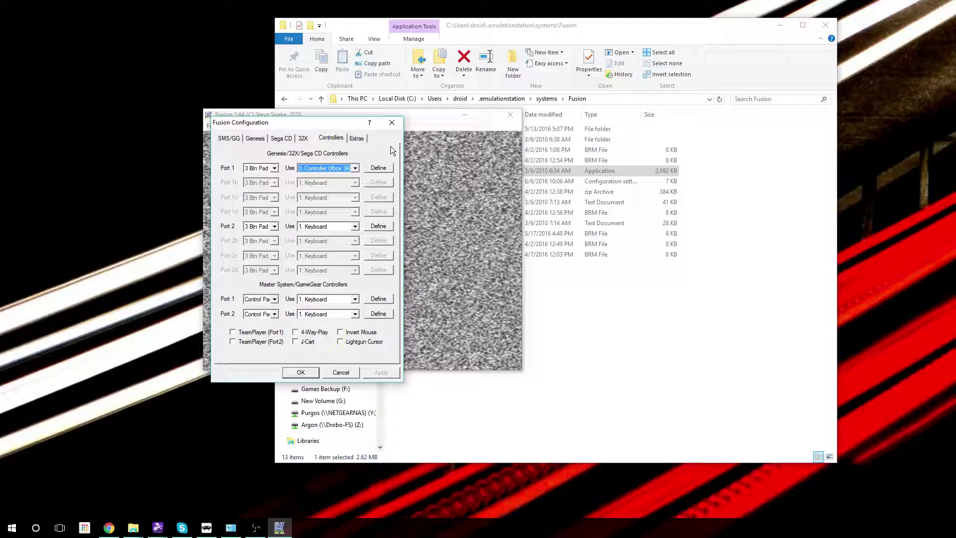
pyautogui.click(392, 122)
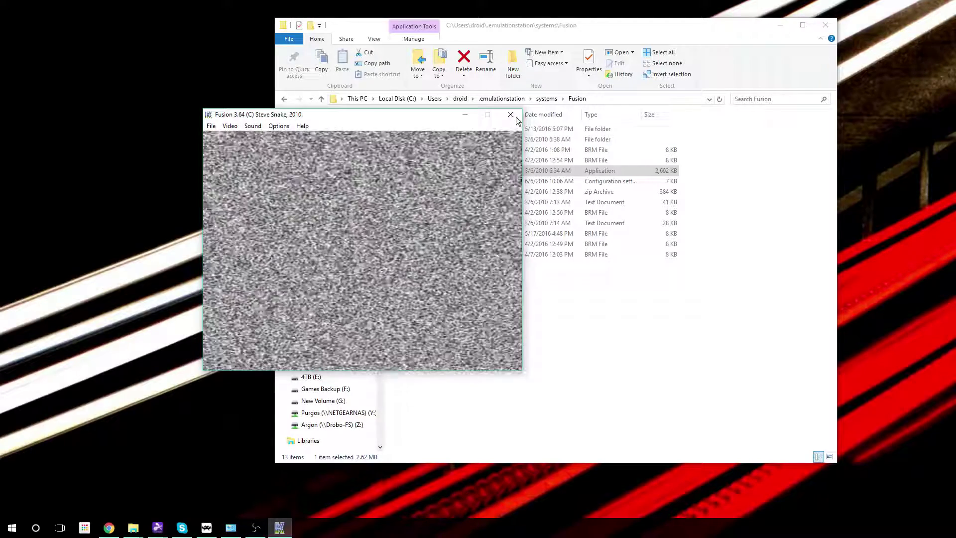
pyautogui.click(511, 115)
# Step: Launch DeSmuME_x64.exe from the ds folder inside systems
pyautogui.click(546, 99)
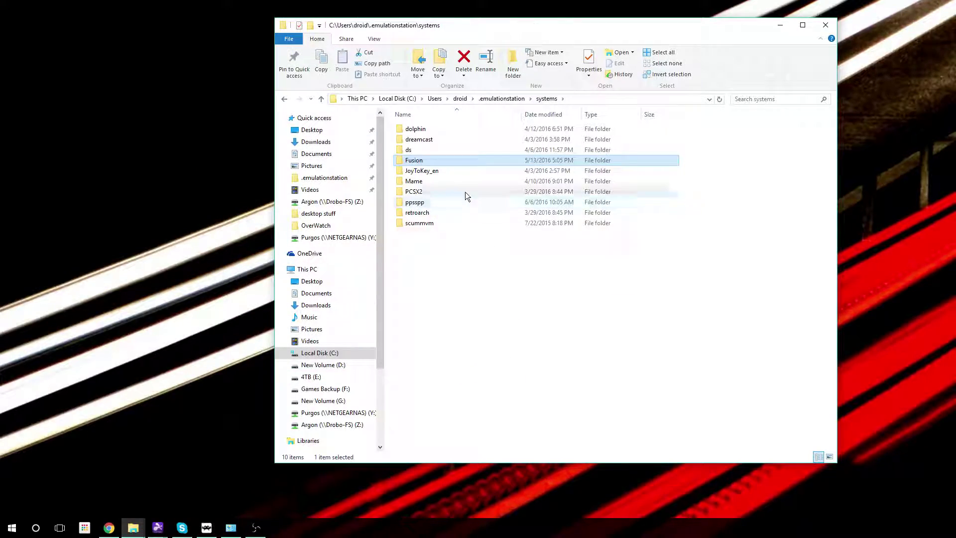
pyautogui.doubleClick(422, 150)
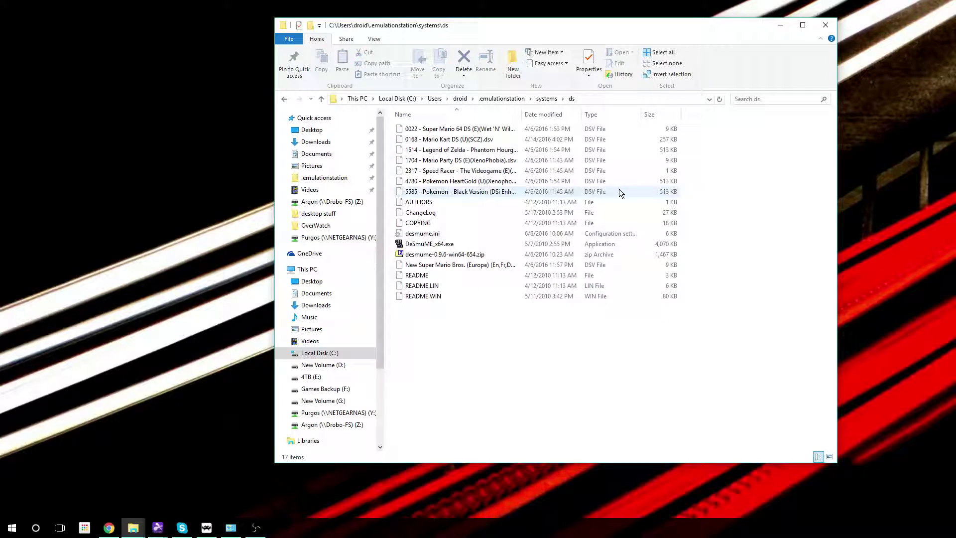
pyautogui.doubleClick(456, 248)
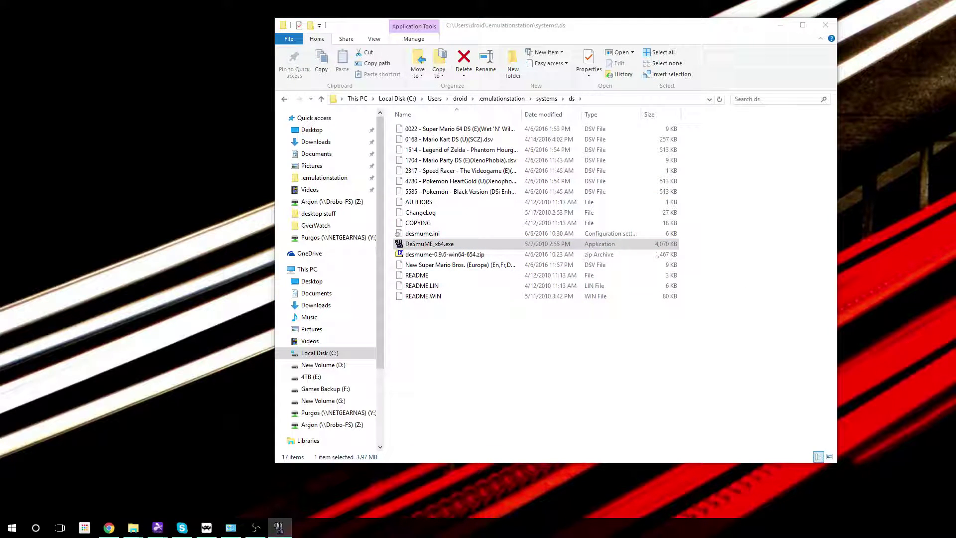
# Step: Review the button mappings in DeSmuME's Control Config without saving changes, and close the emulator
pyautogui.click(129, 105)
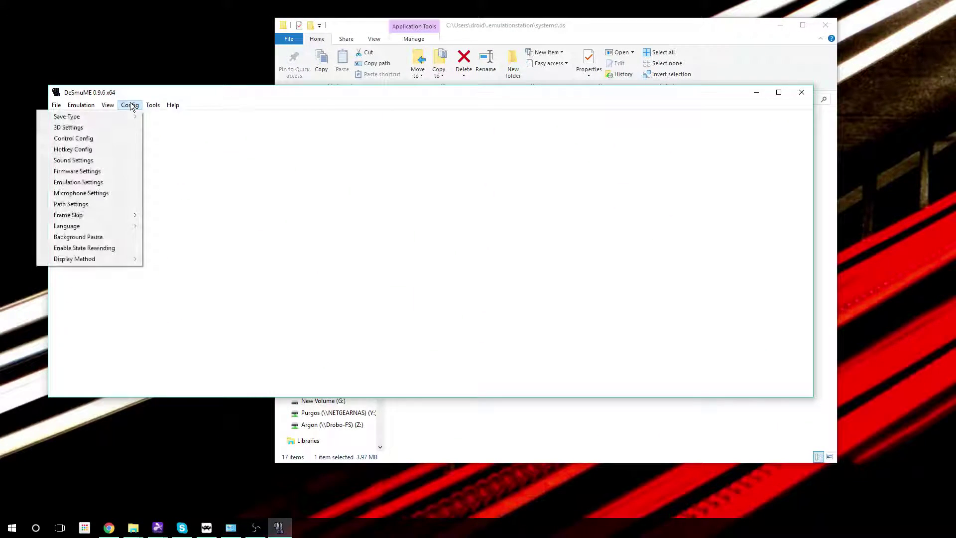
pyautogui.click(104, 138)
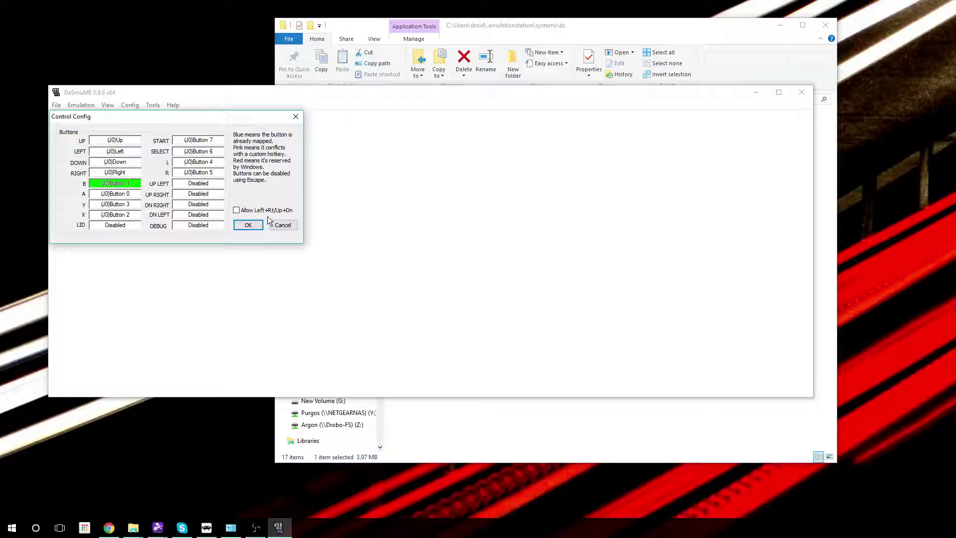
pyautogui.click(278, 225)
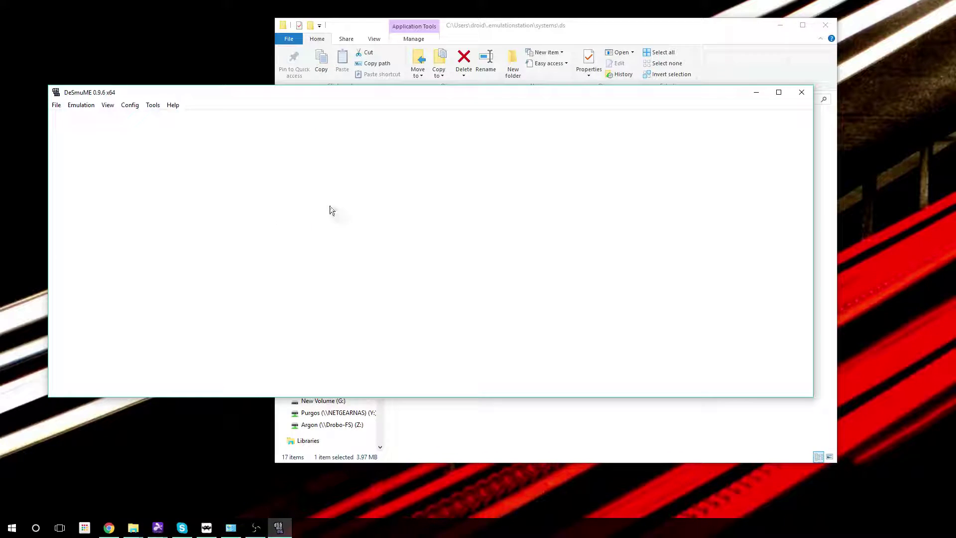
pyautogui.click(801, 92)
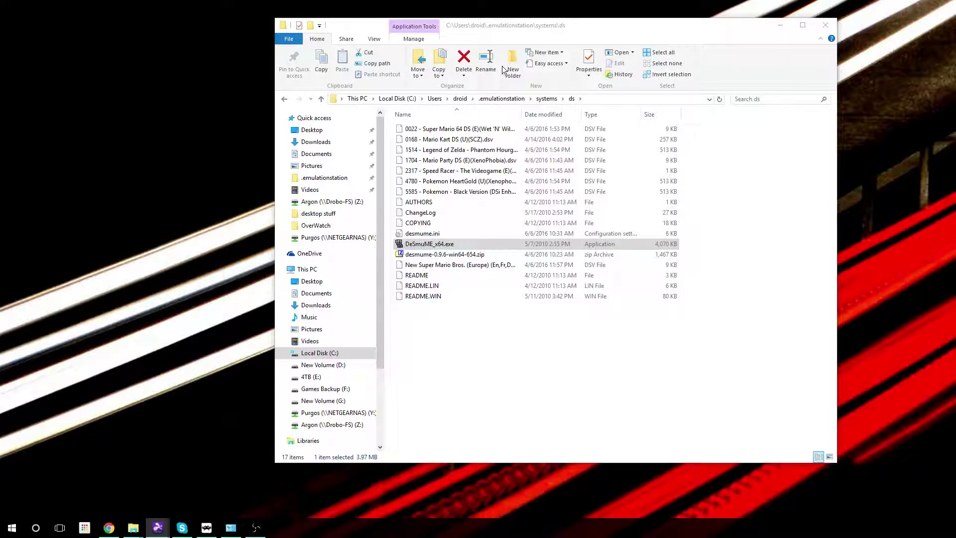
# Step: Launch Dolphin.exe from the dolphin folder inside systems
pyautogui.click(546, 98)
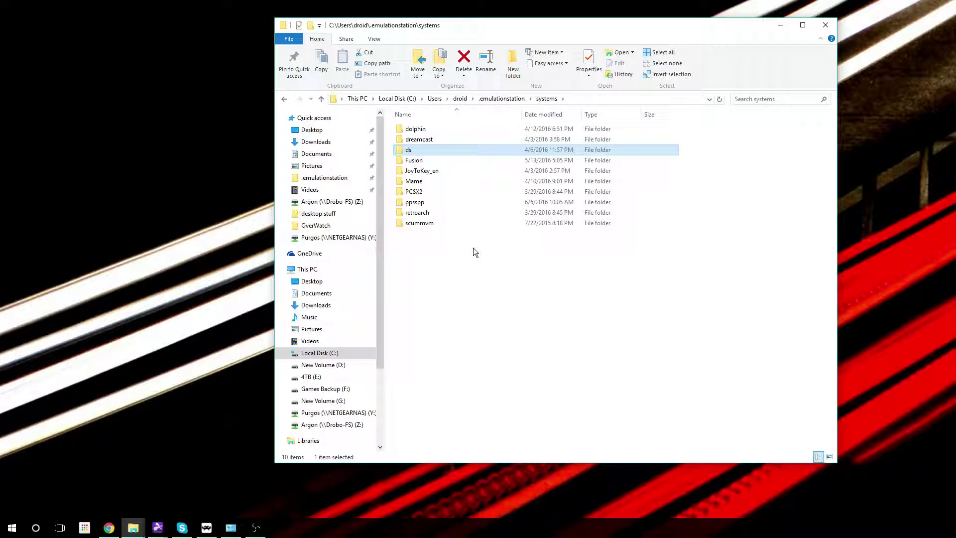
pyautogui.doubleClick(451, 130)
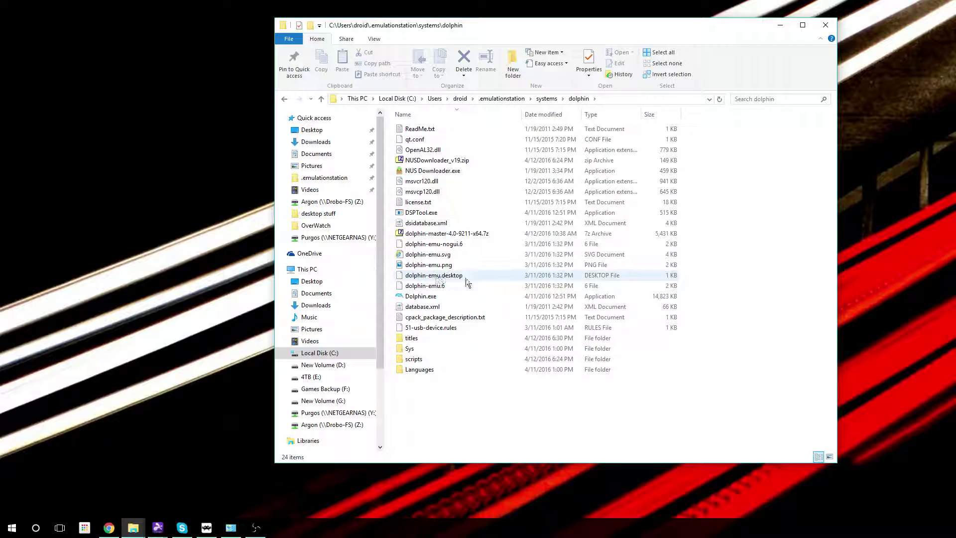
pyautogui.doubleClick(445, 298)
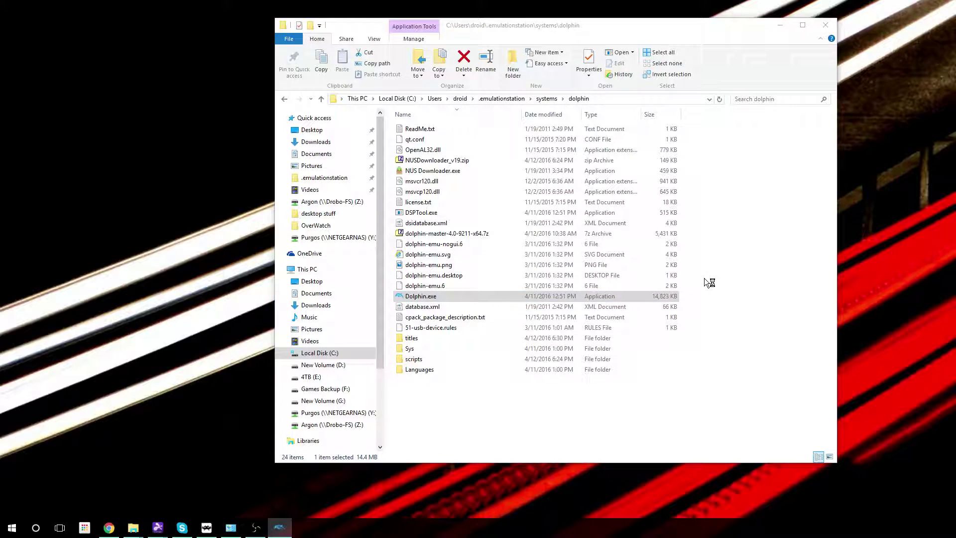
# Step: Review the GameCube Port 1 Standard Controller mappings for XInput/0/Gamepad in Dolphin's controller configuration without saving changes, and close Dolphin
pyautogui.moveTo(288, 71); pyautogui.dragTo(432, 98)
pyautogui.click(432, 118)
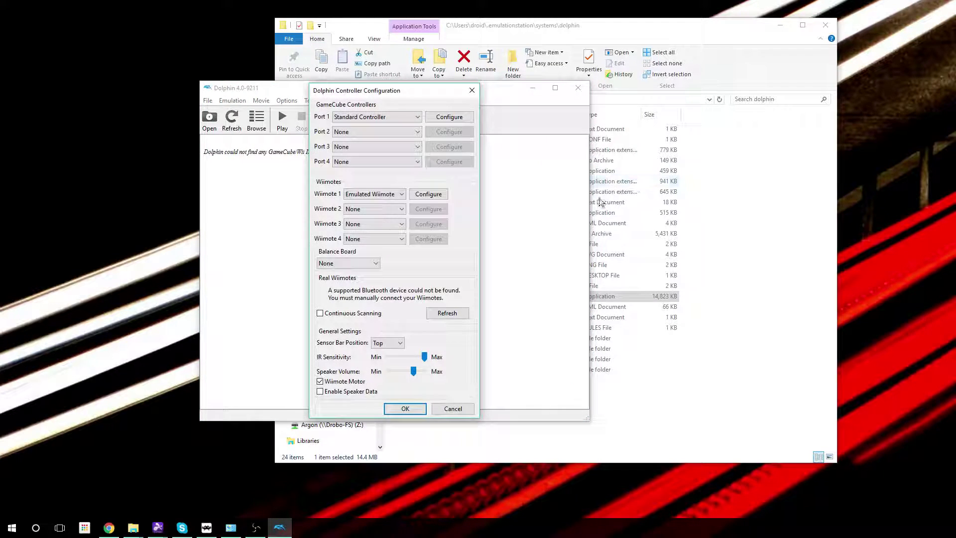
pyautogui.click(446, 117)
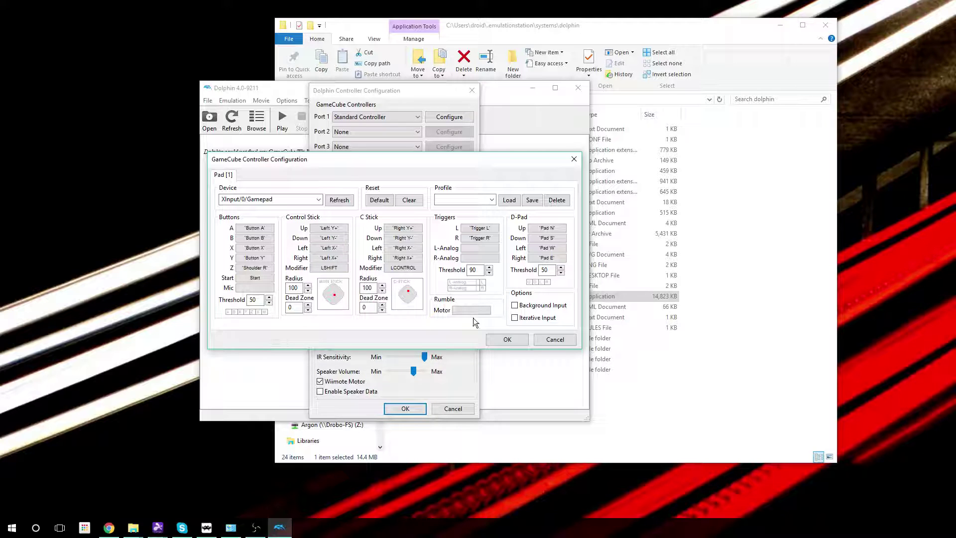
pyautogui.click(563, 337)
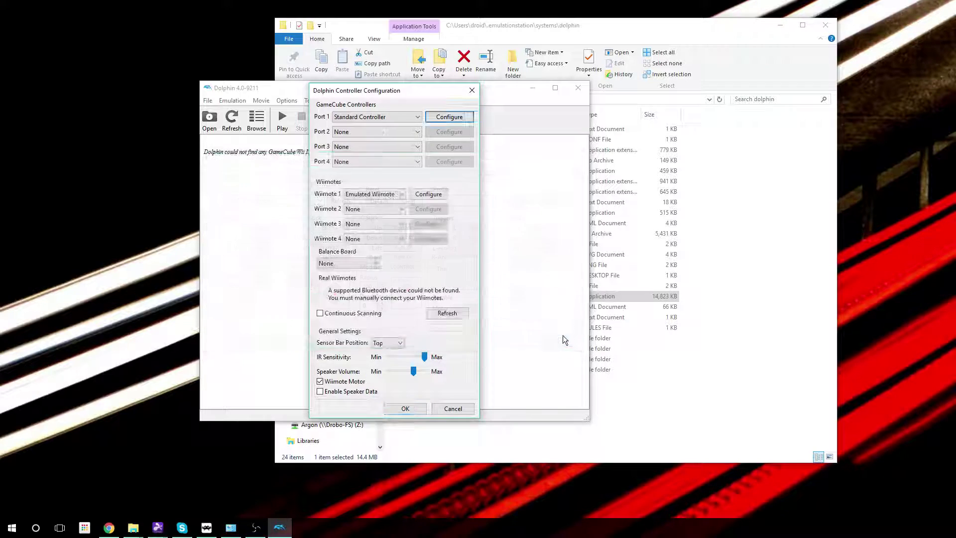
pyautogui.click(473, 90)
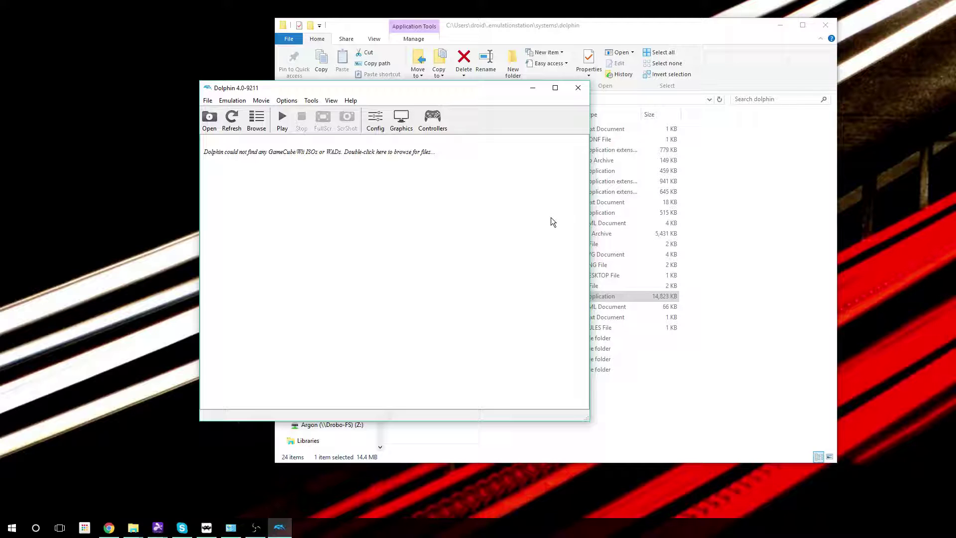
pyautogui.click(577, 89)
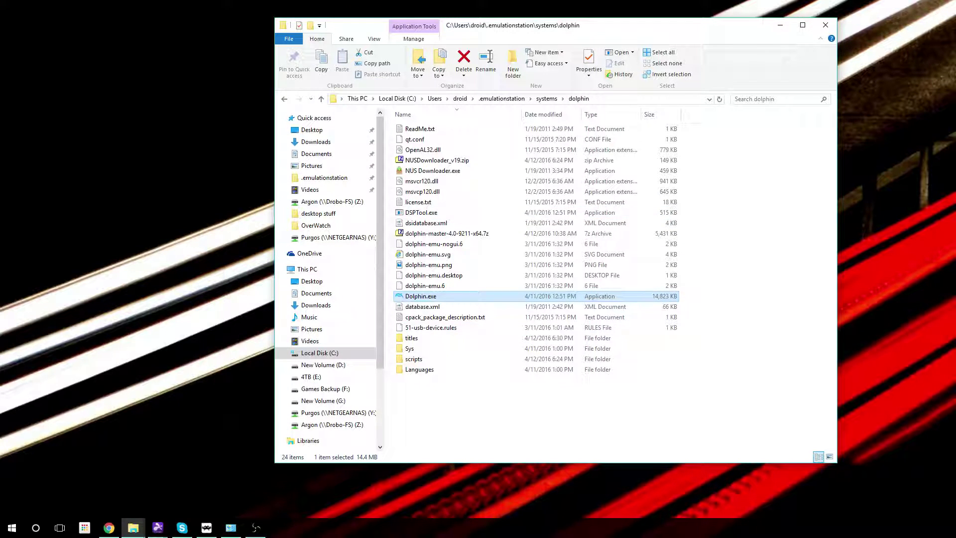
# Step: Return to the systems folder inside .emulationstation in File Explorer
pyautogui.hotkey('alt', 'Tab')
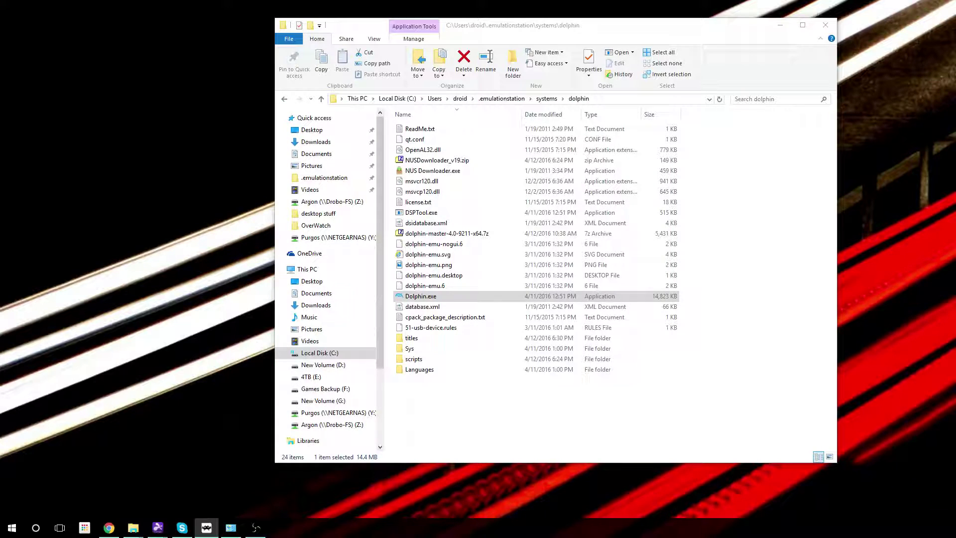
pyautogui.click(550, 99)
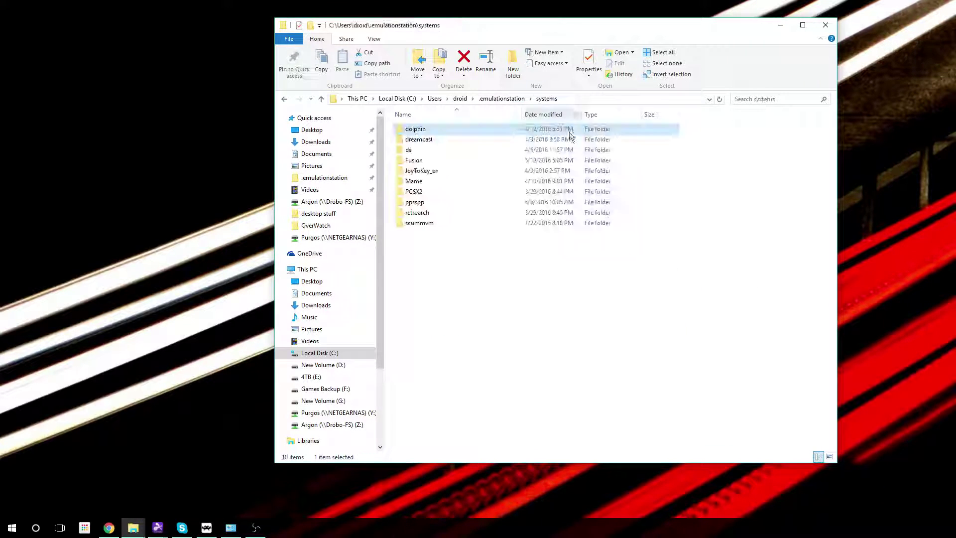